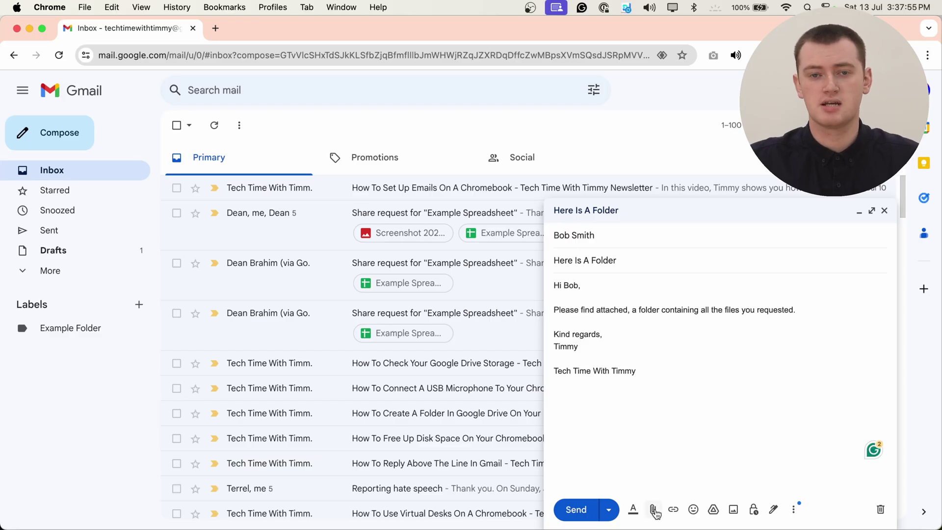
Step: Try to attach the desktop's Folder To Be Emailed directly to the Gmail draft
left_click(654, 511)
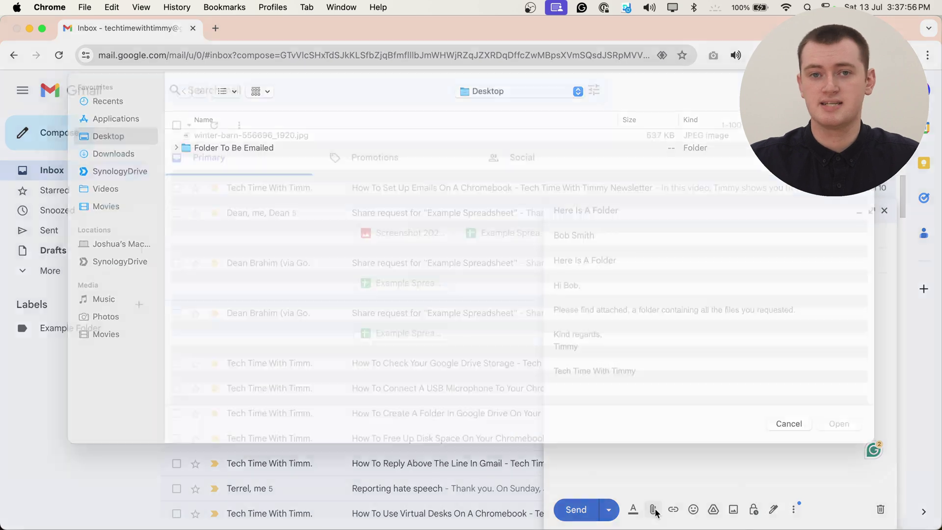
left_click(287, 157)
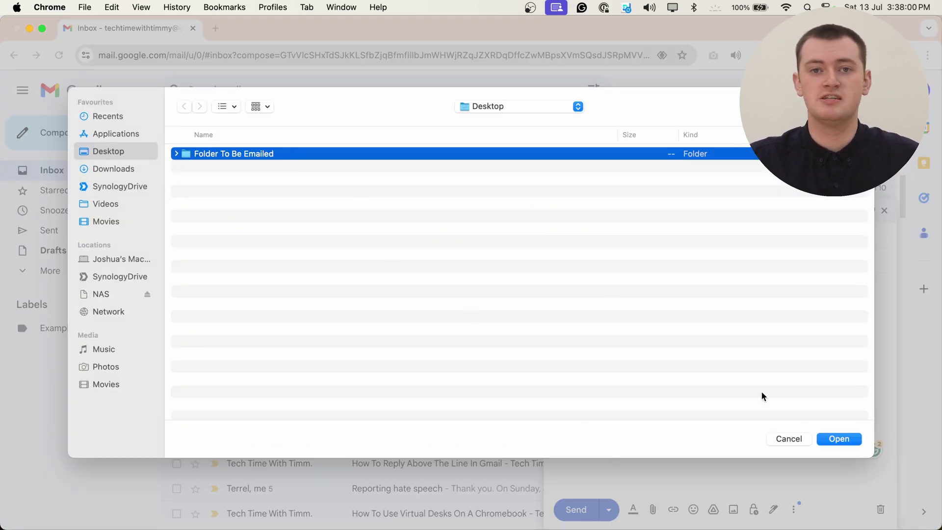
left_click(831, 441)
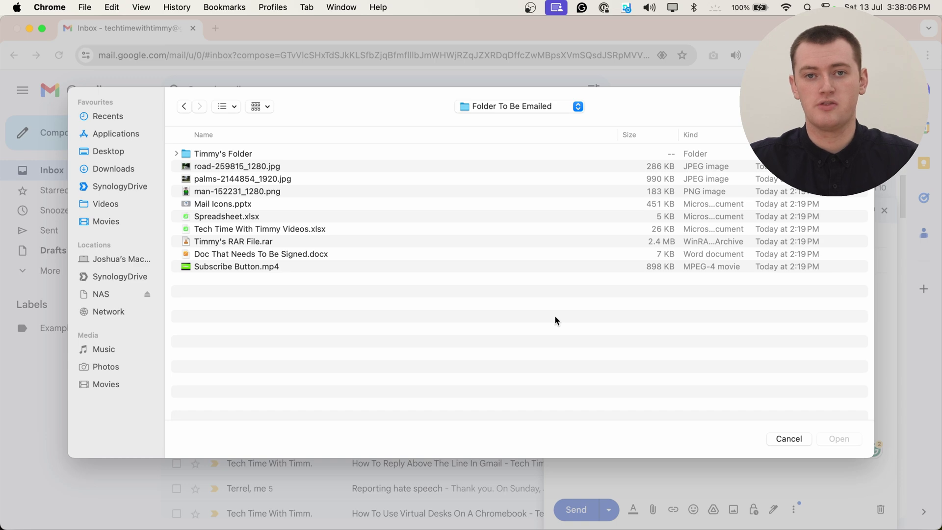
double_click(334, 192)
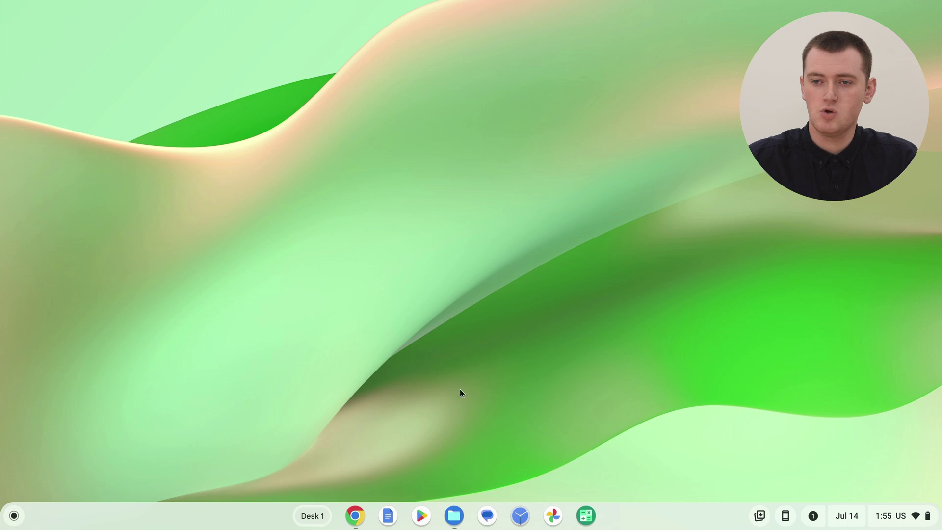
Step: Open the Files app and look through Folder To Be Emailed and its Timmy's Folder subfolder
left_click(450, 517)
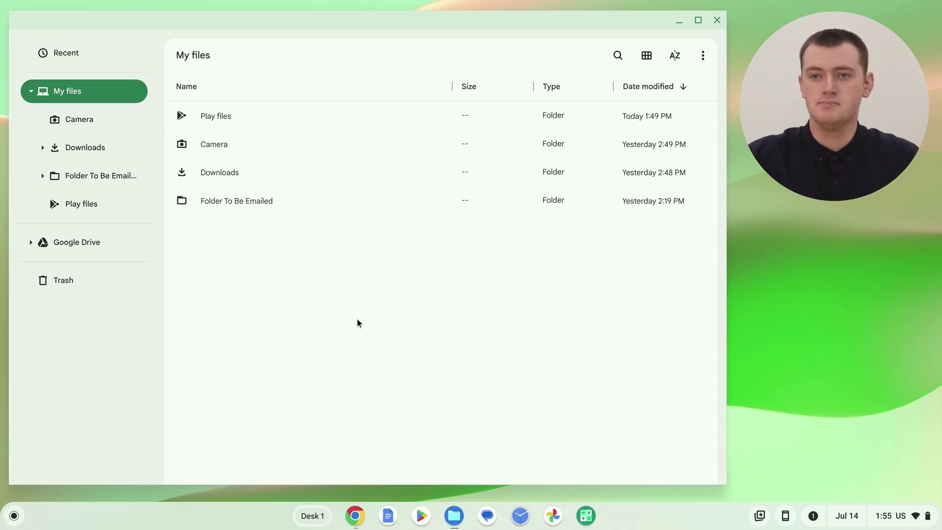
double_click(211, 204)
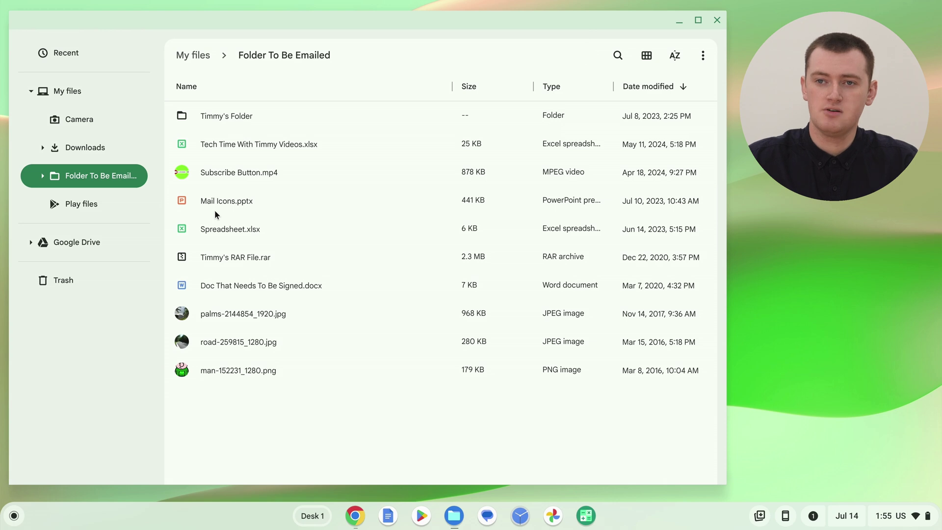
double_click(243, 116)
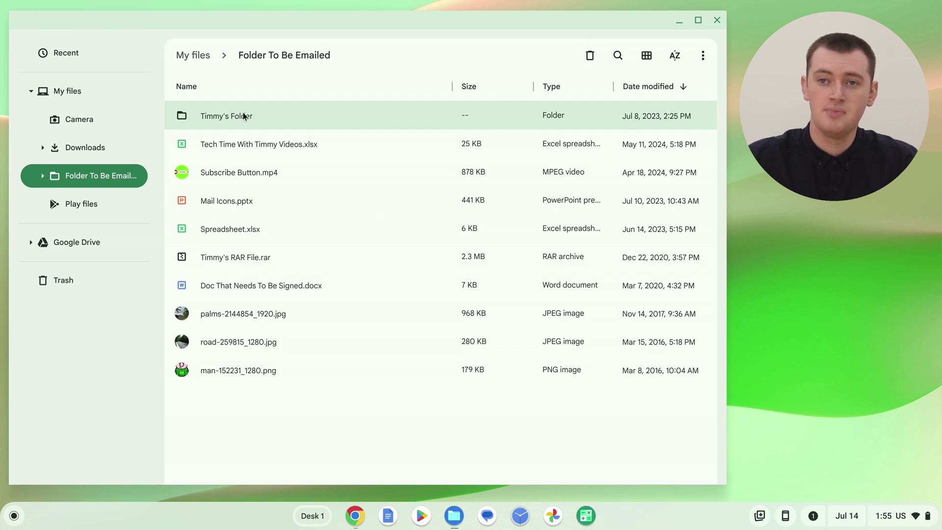
Step: Return to My files and zip the Folder To Be Emailed folder
left_click(255, 55)
left_click(193, 56)
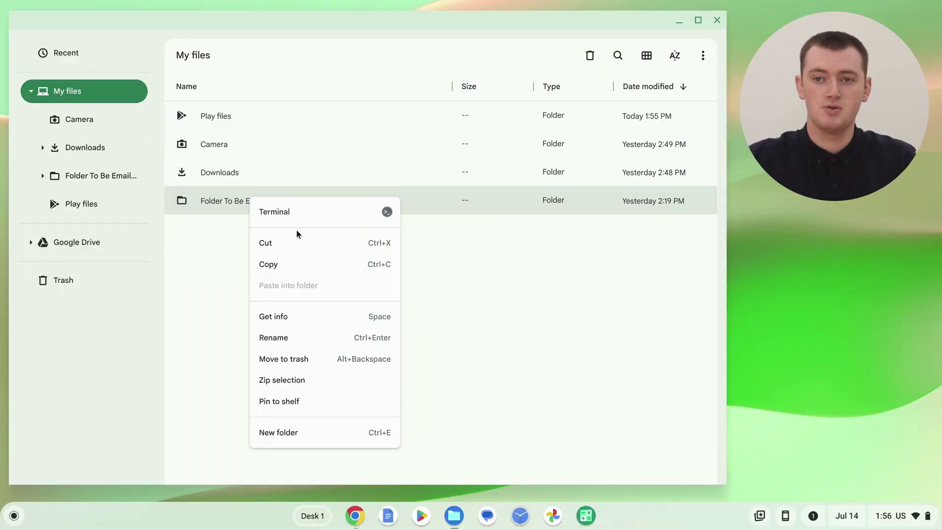
left_click(287, 388)
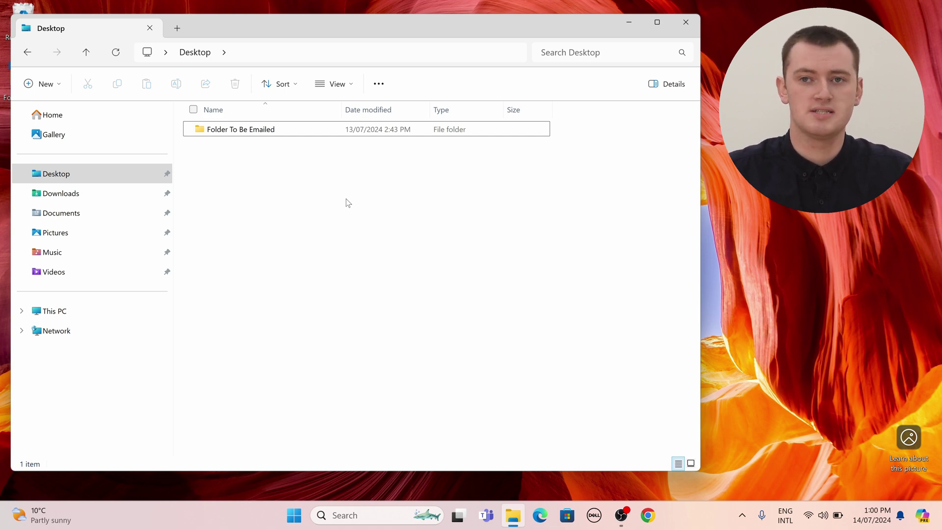
Step: Check the contents of Folder To Be Emailed on the Windows desktop and compress the folder to a ZIP file, keeping the suggested name
double_click(276, 129)
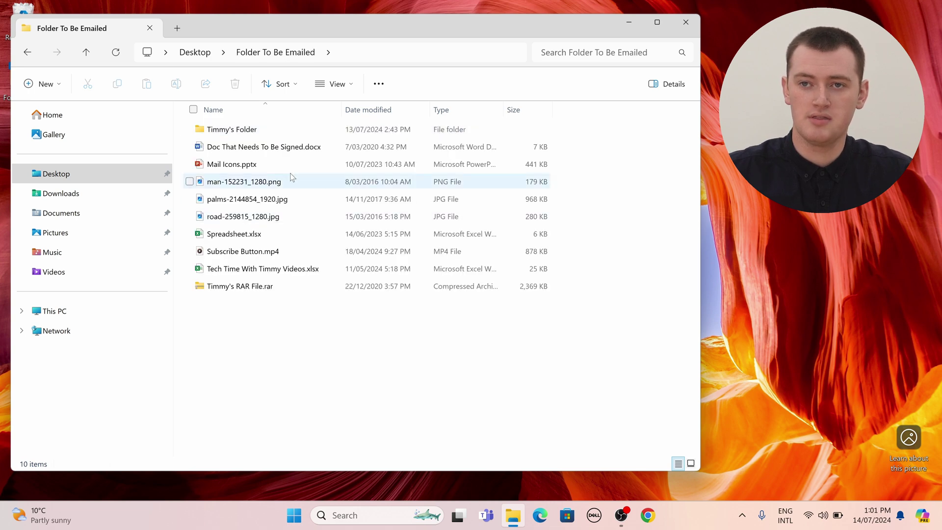
left_click(198, 53)
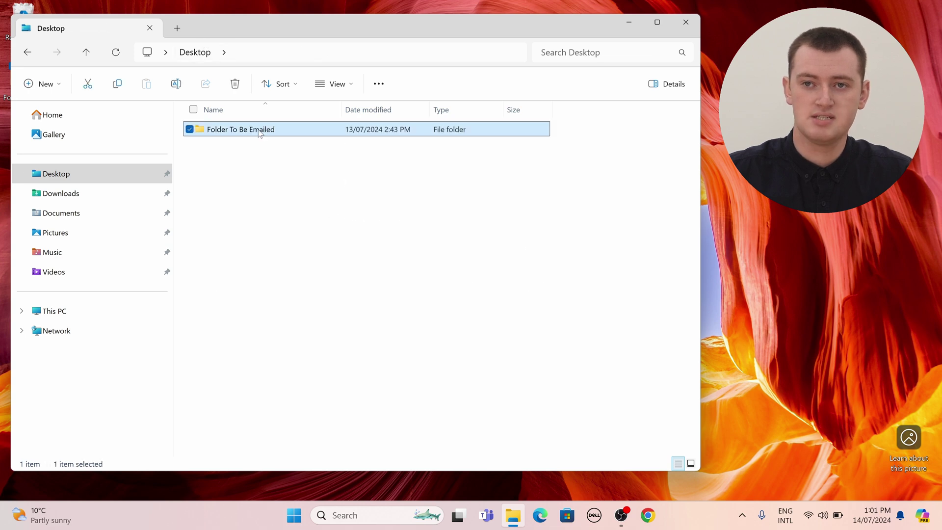
mouse_move(261, 134)
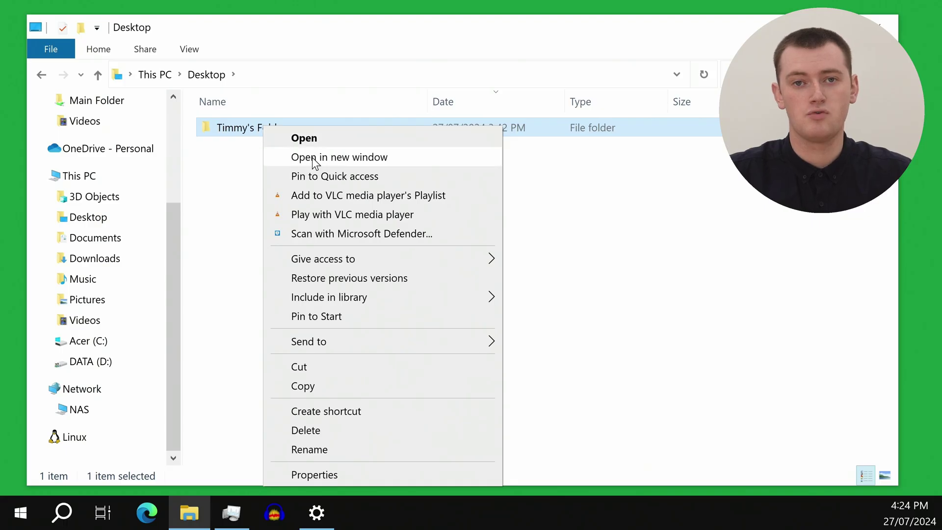
mouse_move(427, 344)
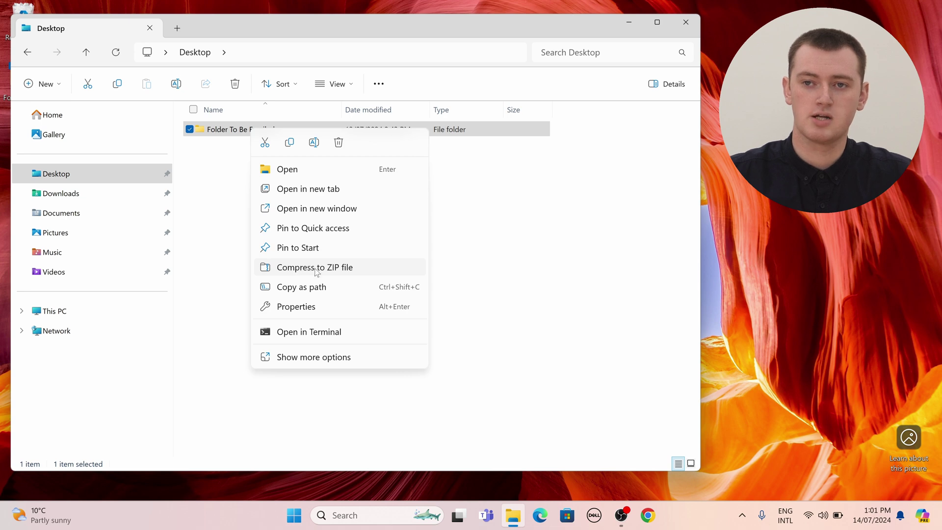
left_click(316, 271)
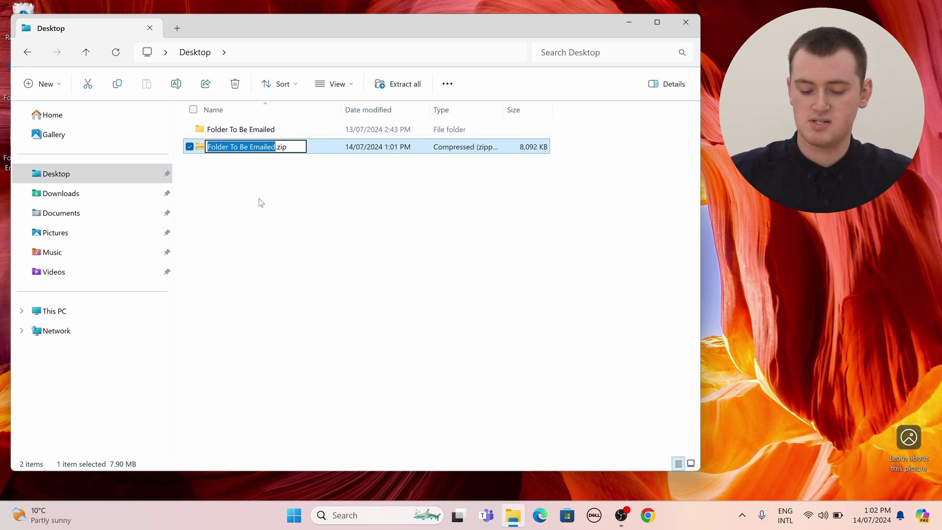
key("Return")
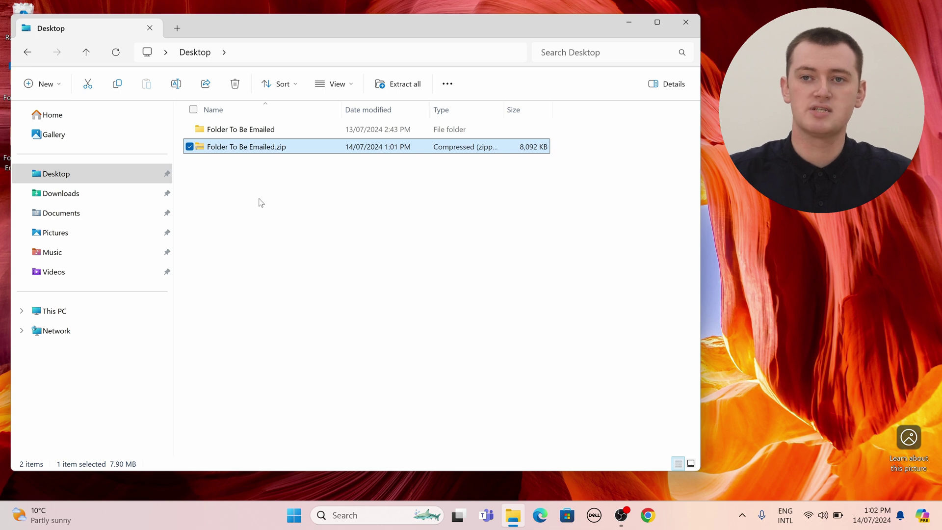
left_click(271, 176)
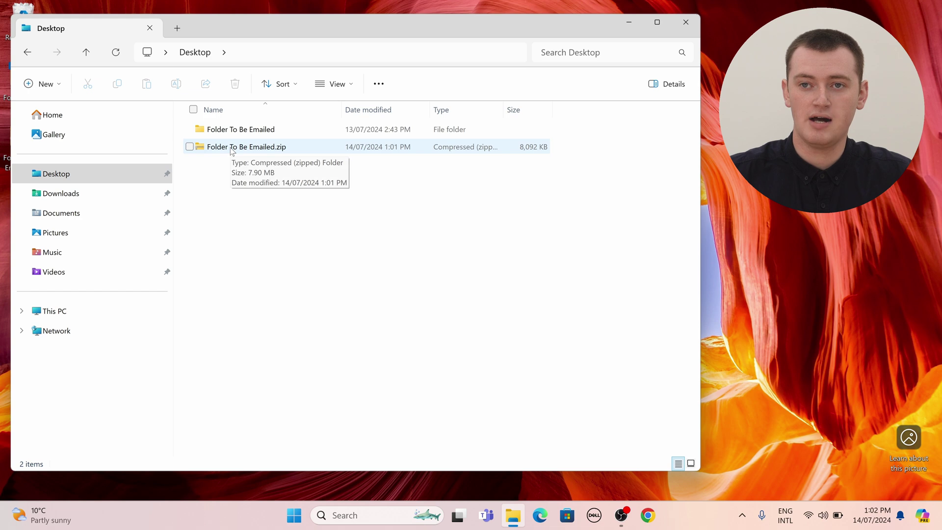
mouse_move(255, 131)
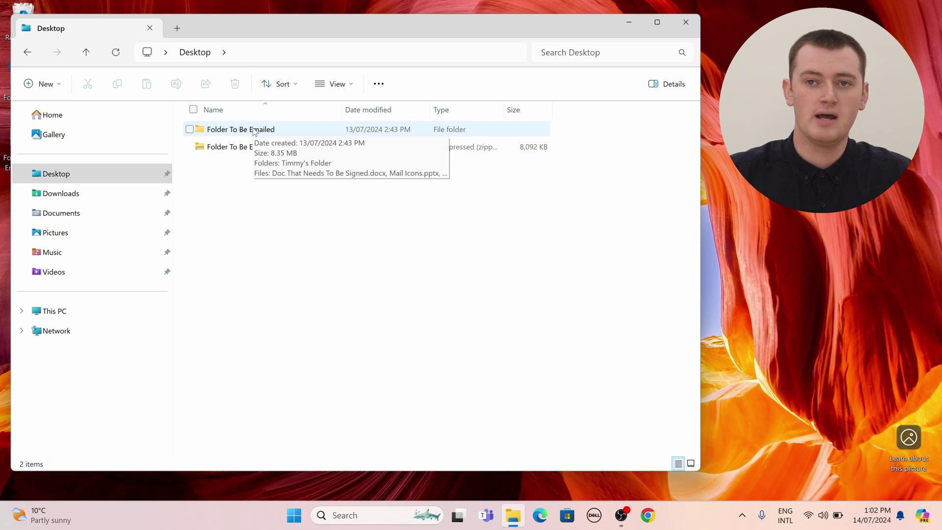
mouse_move(230, 149)
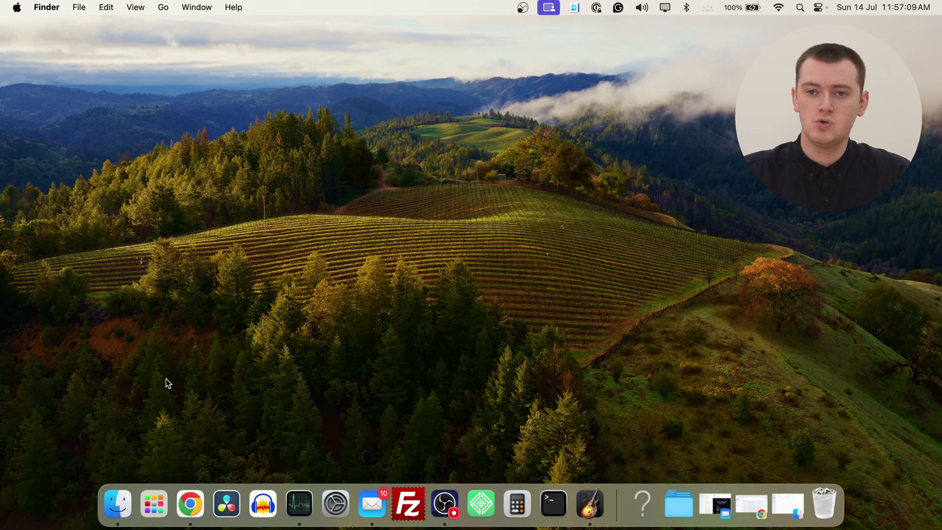
Step: Open Finder on the Mac, look through Folder To Be Emailed and its Timmy's Folder subfolder, and return to Desktop
left_click(118, 504)
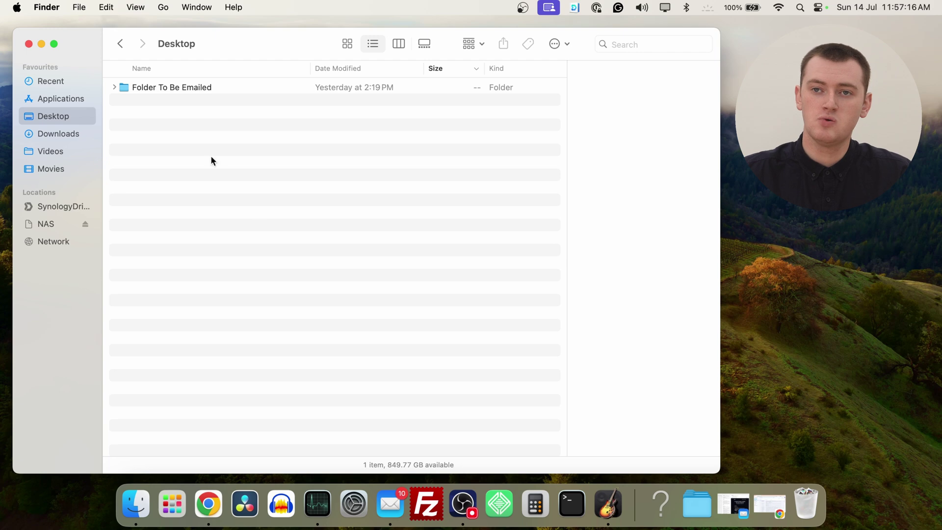
double_click(162, 87)
double_click(206, 86)
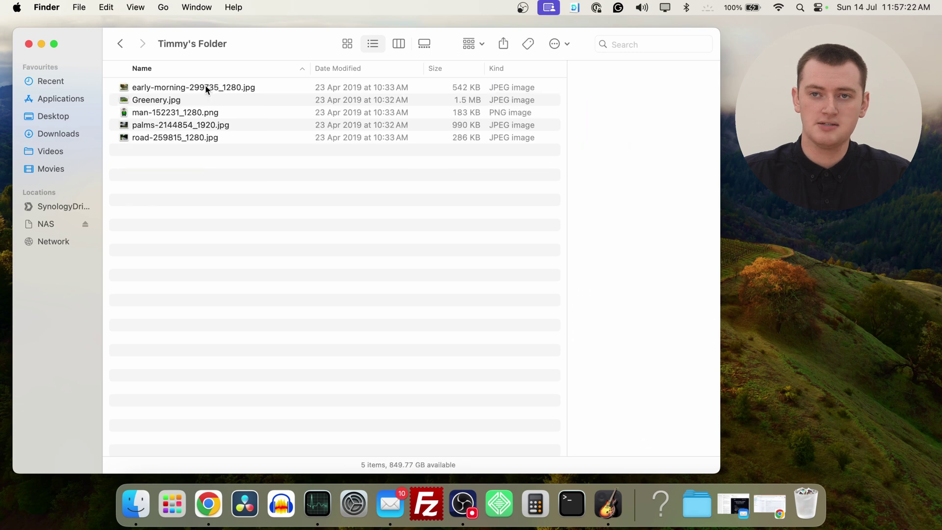
left_click(122, 45)
left_click(124, 47)
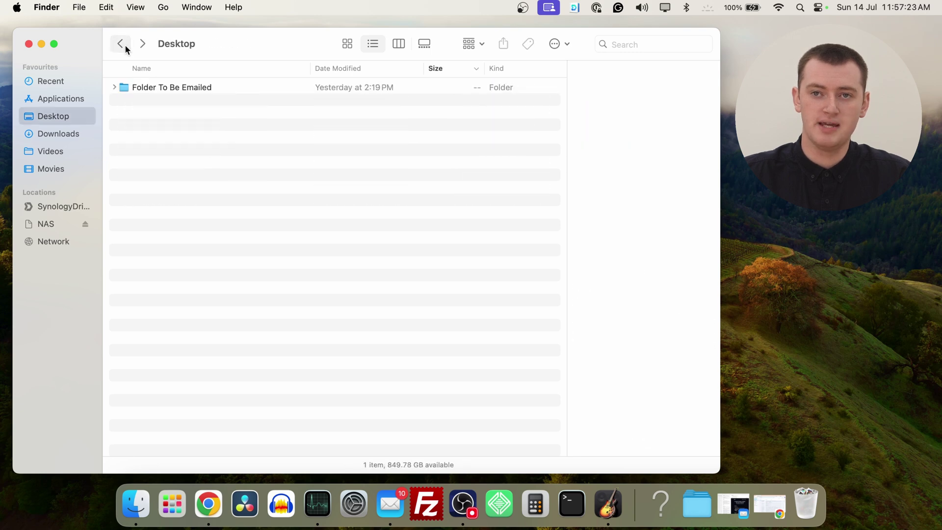
Step: Compress Folder To Be Emailed on the Mac desktop and select the resulting ZIP archive
right_click(176, 87)
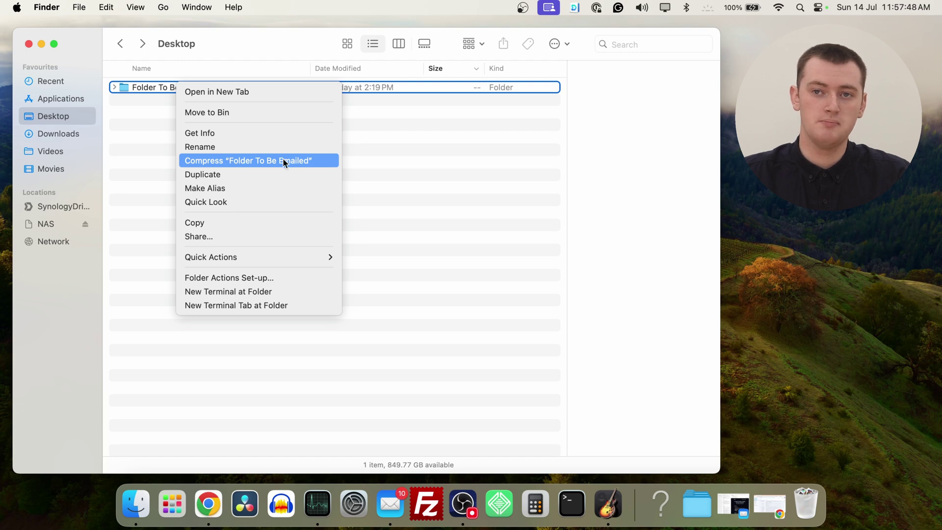
left_click(216, 161)
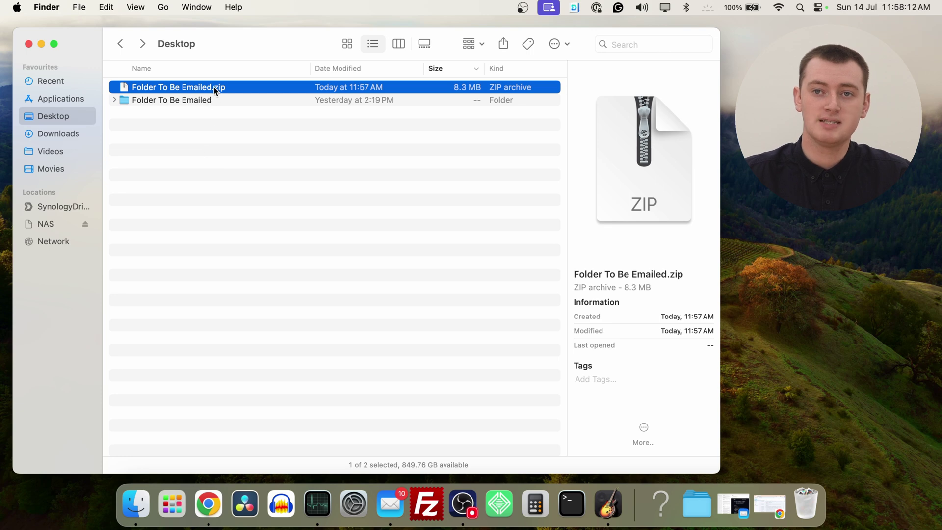
left_click(207, 130)
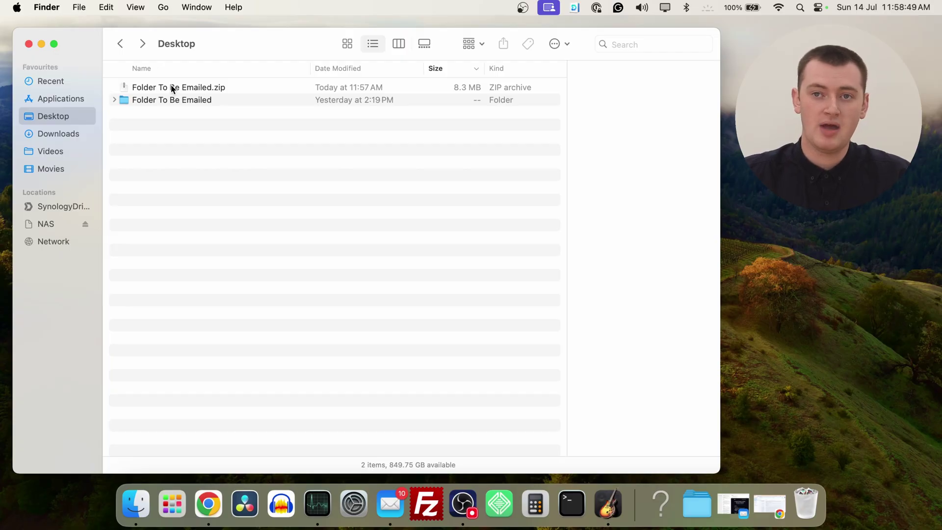
left_click(173, 88)
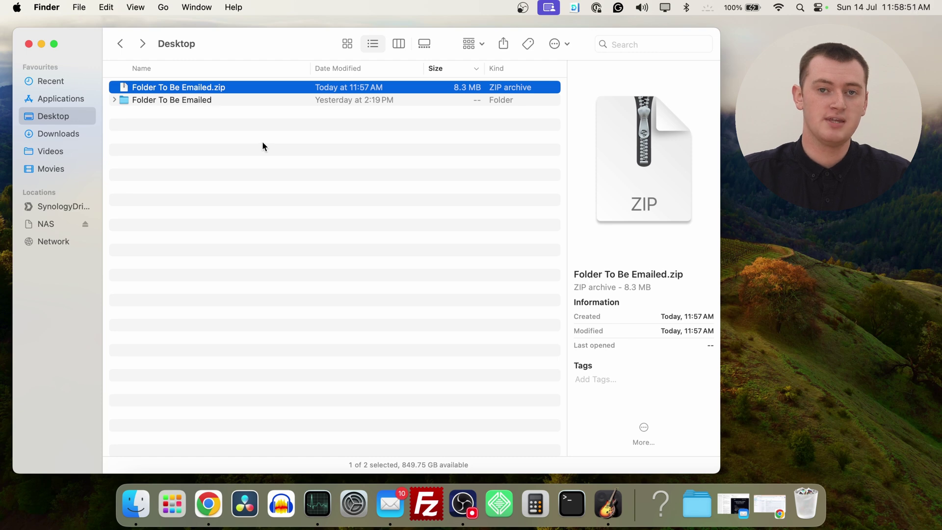
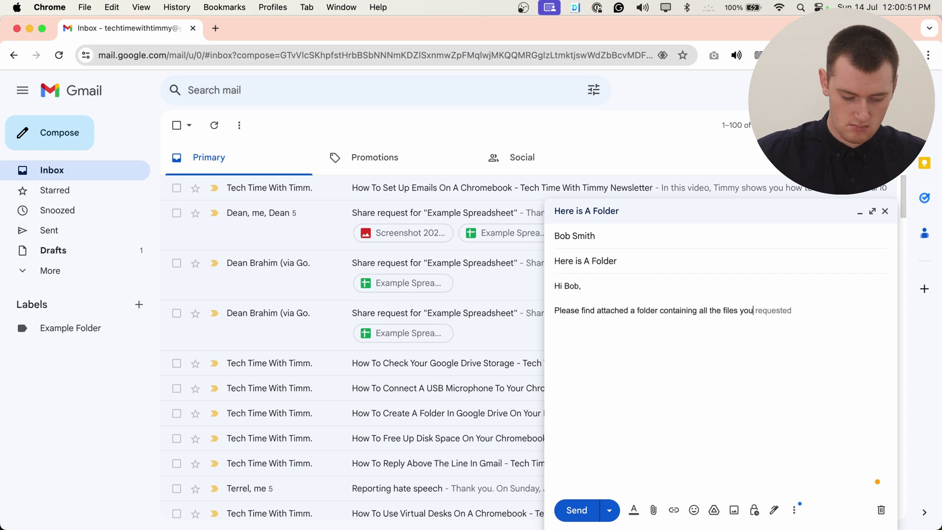
Step: Complete the Gmail message's sign-off with the sender's first name and a separate line reading "Tech Time With Timmy"
key("Return")
type("Timmy")
key("Return")
key("Return")
type("Tech Time With Timmy")
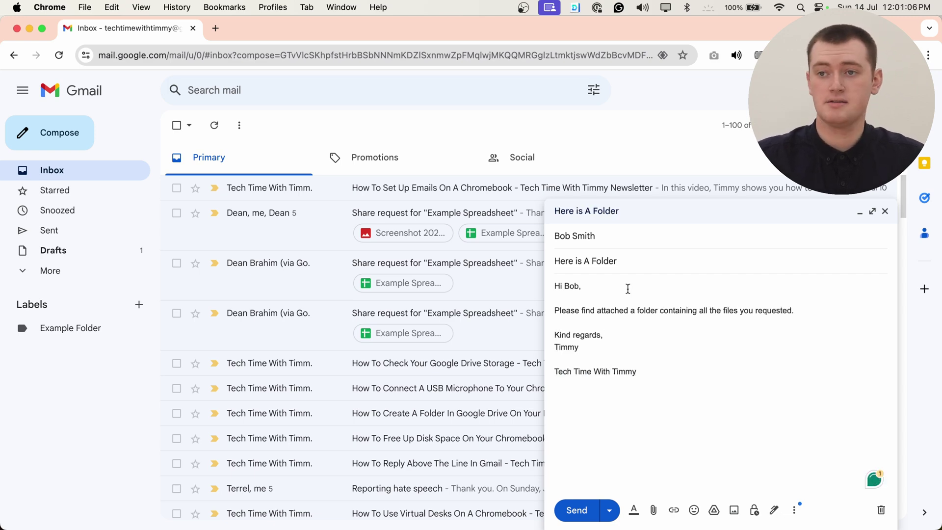
Step: Attach Folder To Be Emailed.zip from the desktop to the email
left_click(653, 510)
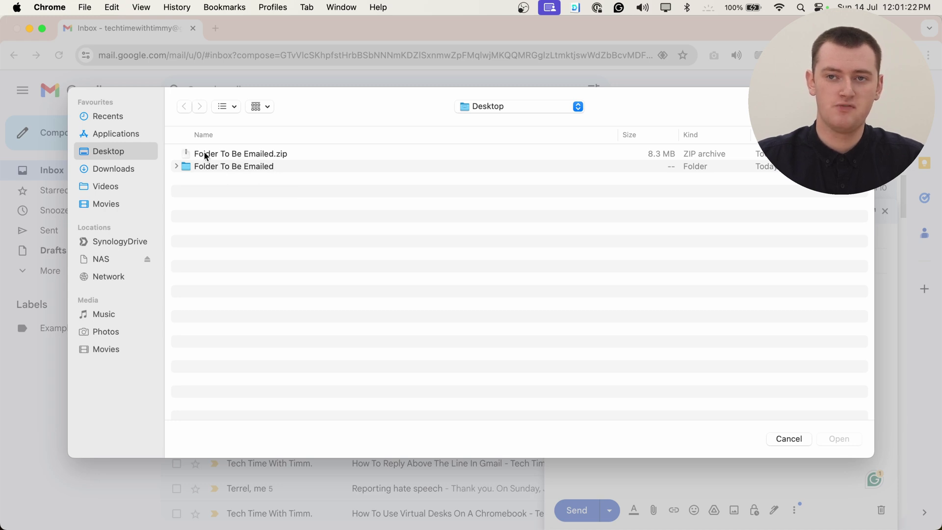
double_click(261, 154)
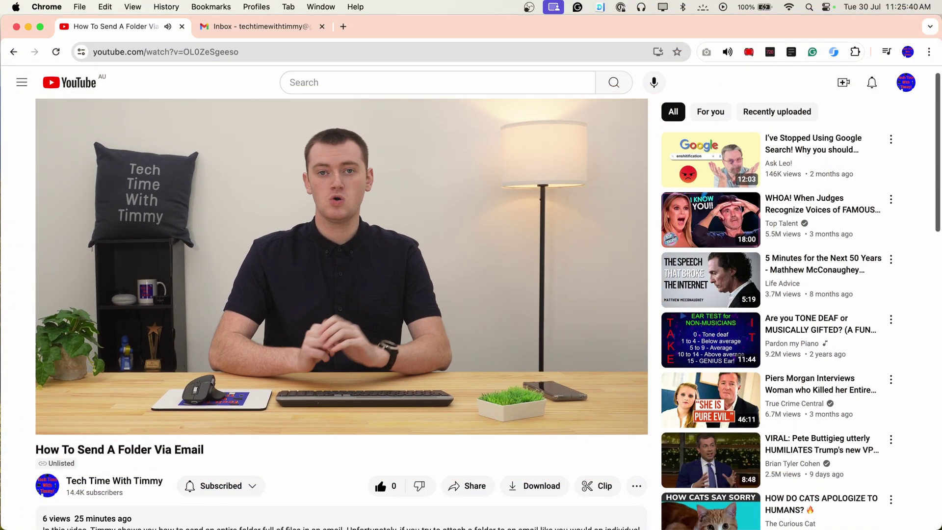
Step: Expand the YouTube video's description and open the Google Doc linked under "Links To Go In Email"
scroll(471, 294, "down", 3)
scroll(319, 305, "down", 2)
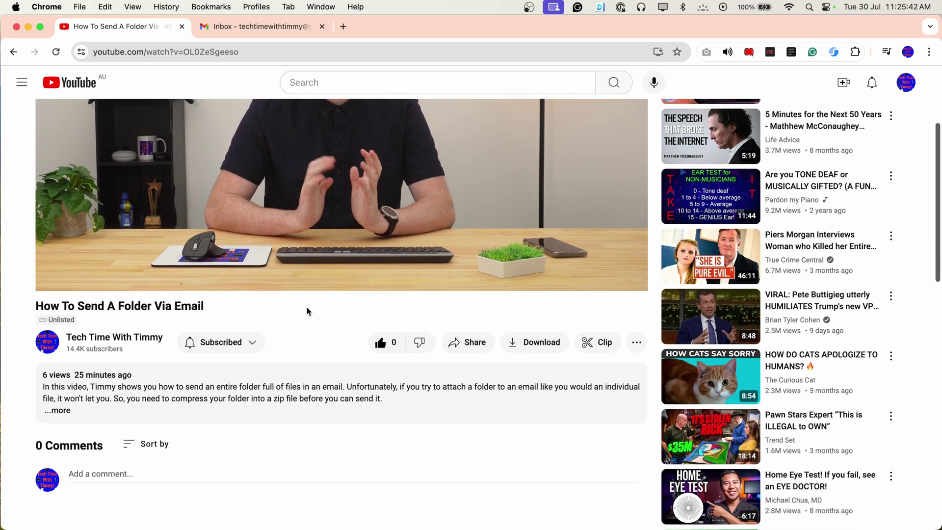
left_click(58, 410)
scroll(67, 407, "down", 10)
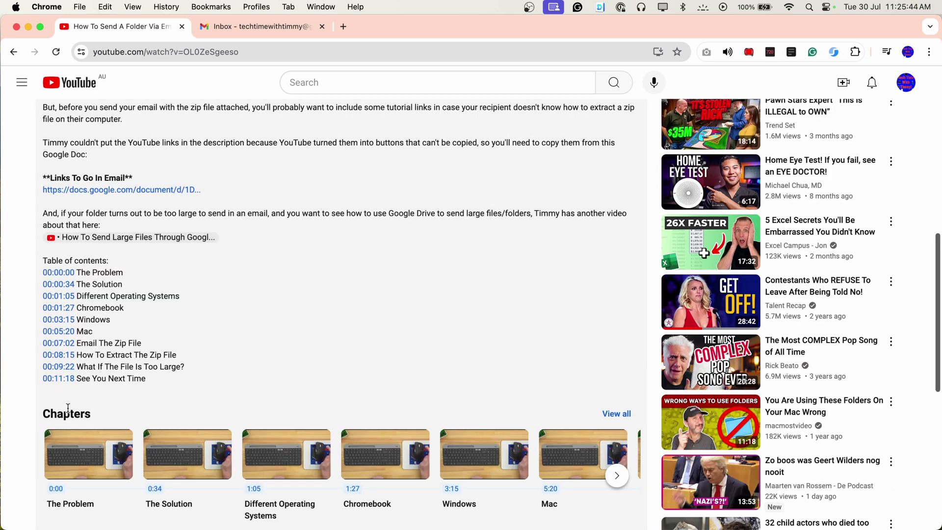
left_click(180, 195)
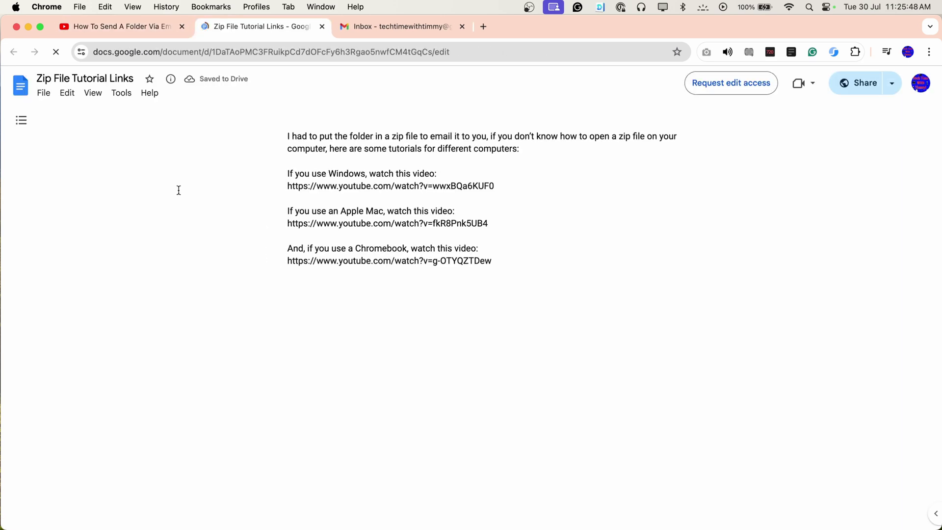
Step: Copy the entire text of the Zip File Tutorial Links document, including the Windows, Mac and Chromebook video links
left_click_drag(494, 260, 270, 139)
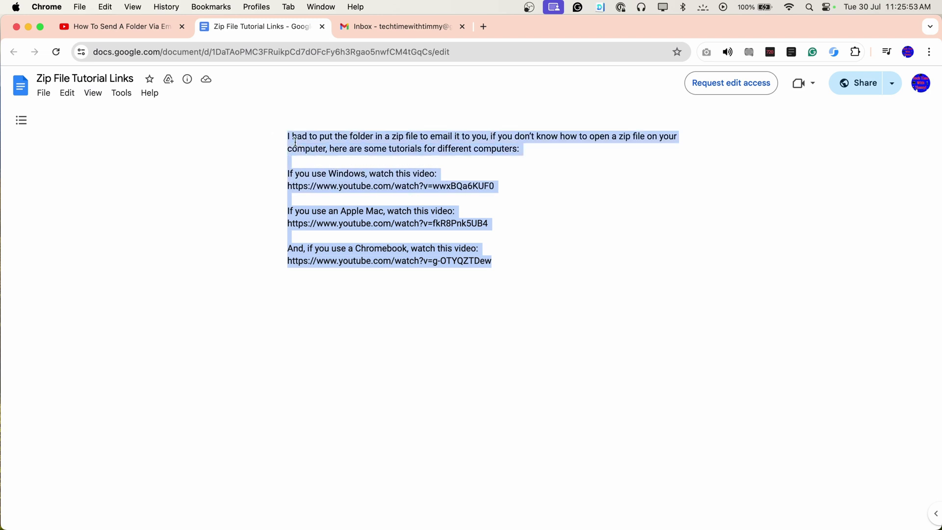
right_click(317, 140)
left_click(346, 151)
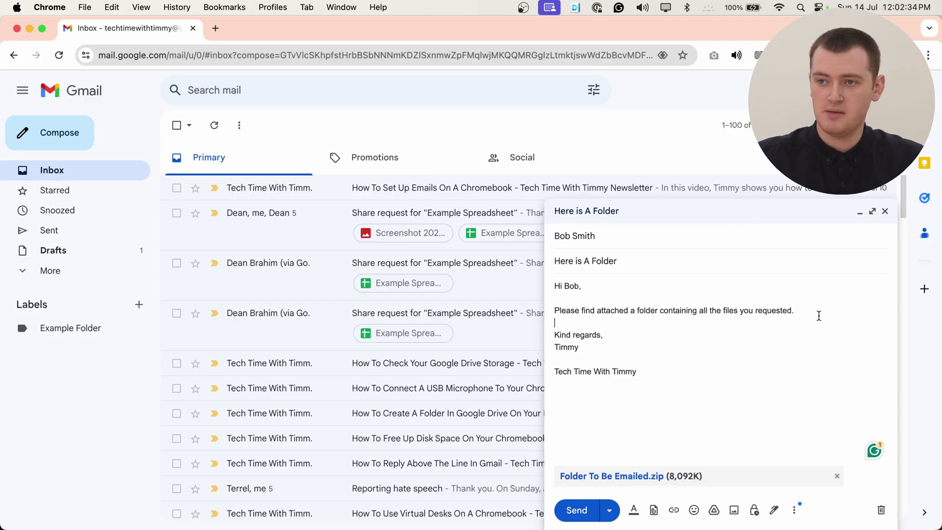
Step: Paste the zip tutorial text between the email's message and sign-off, remove the extra blank line, and send the email
left_click(810, 312)
key("Return")
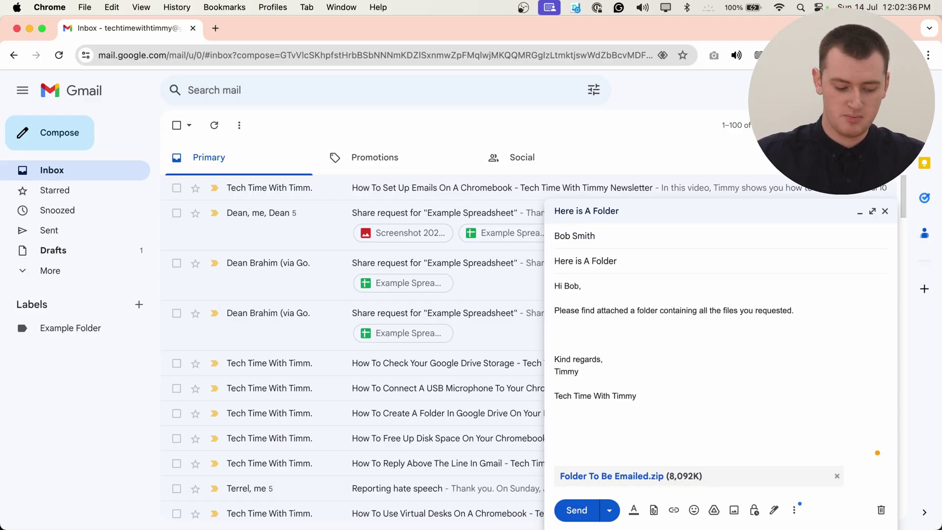
key("super+v")
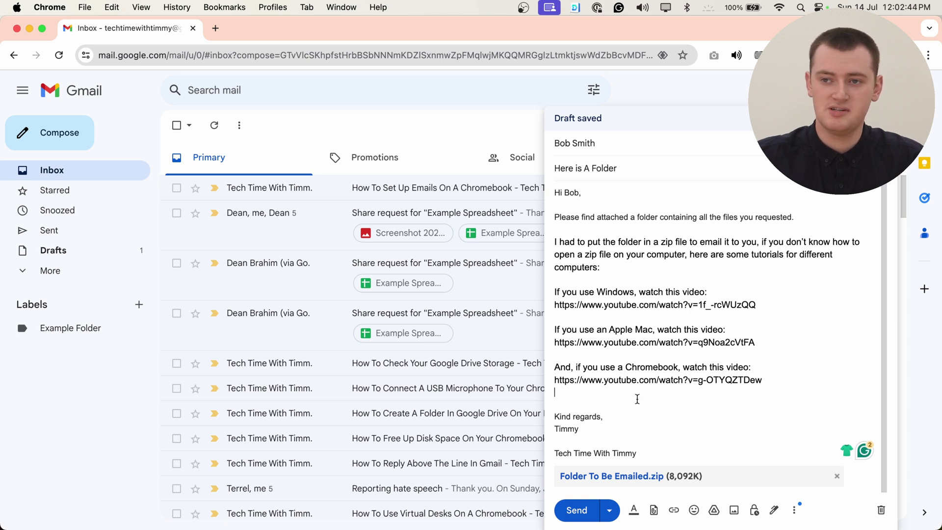
key("BackSpace")
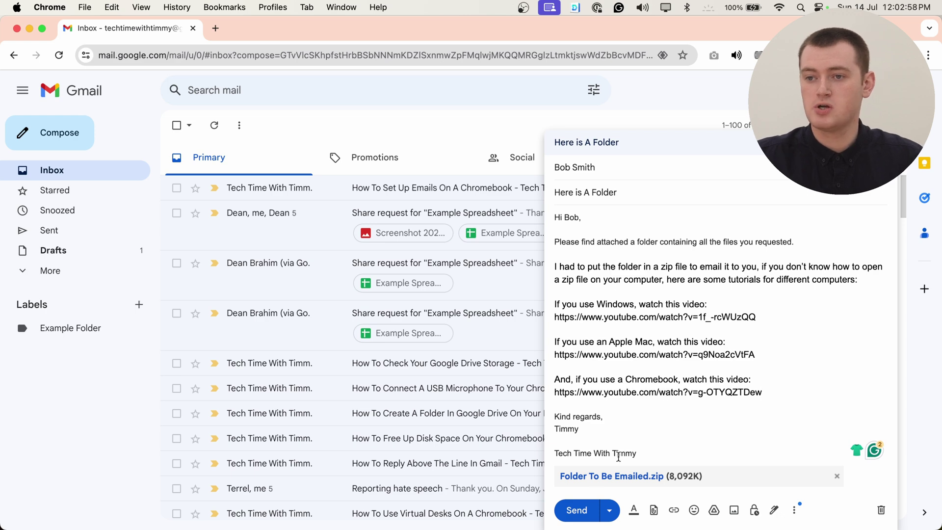
left_click(575, 511)
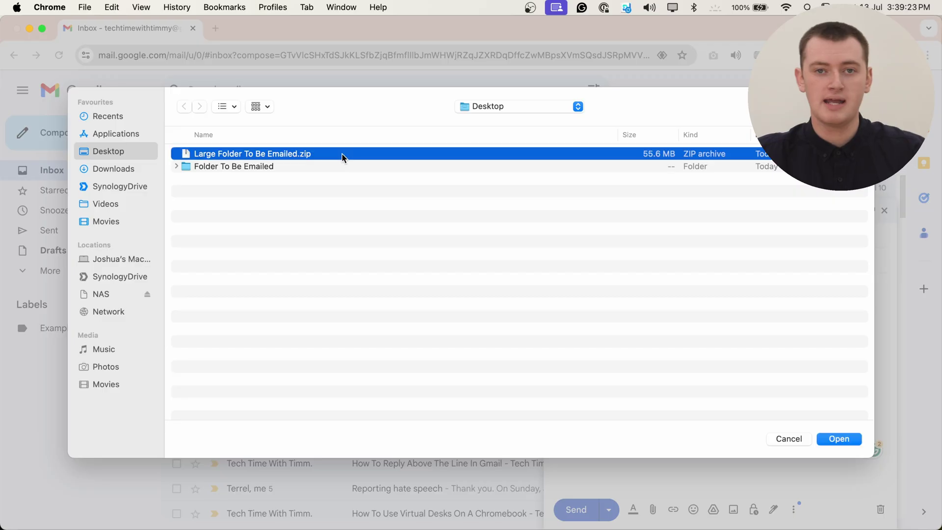
Step: Choose Large Folder To Be Emailed.zip as a Gmail attachment and try sending an email with the same archive from Mail
double_click(343, 158)
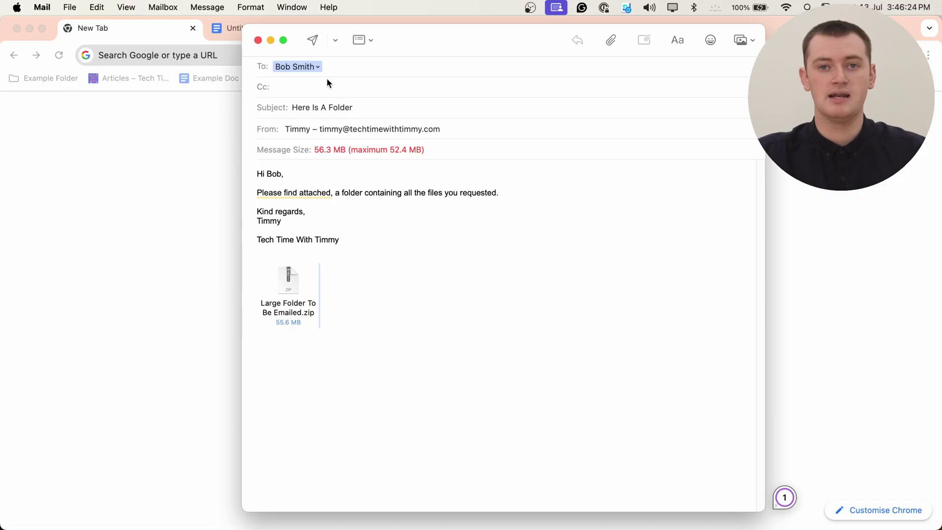
left_click(312, 40)
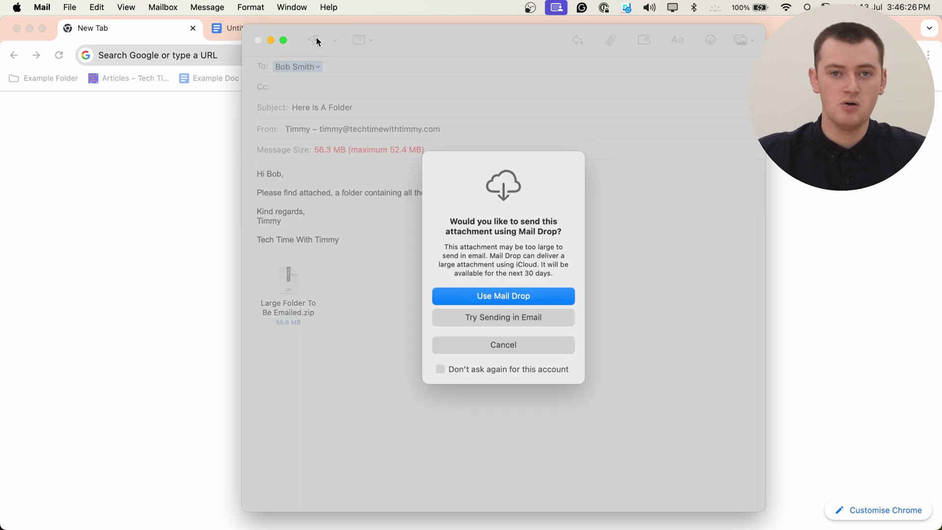